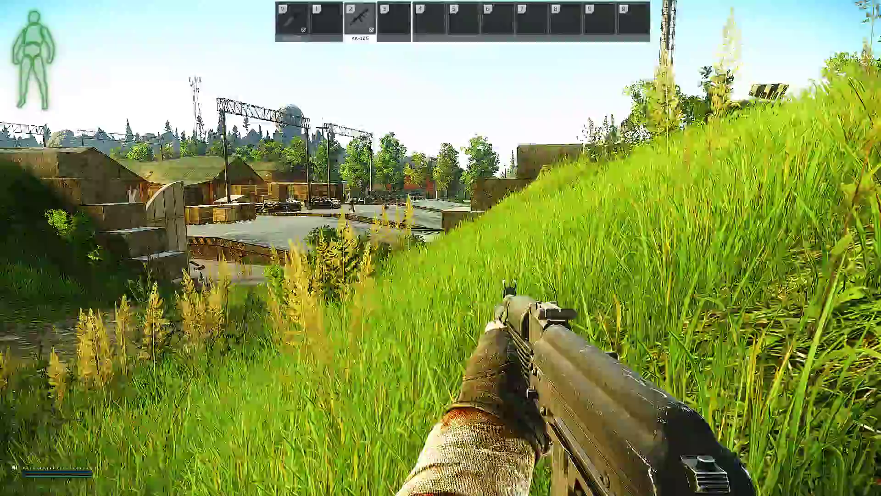
key("w")
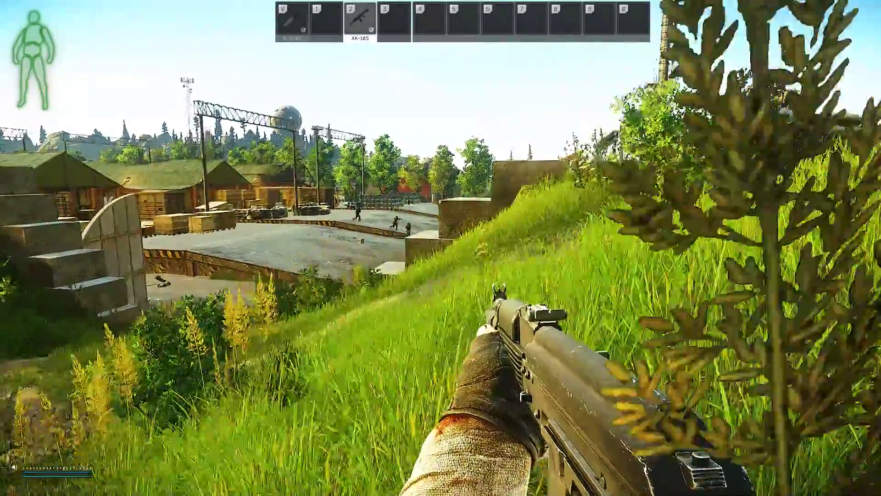
key("w")
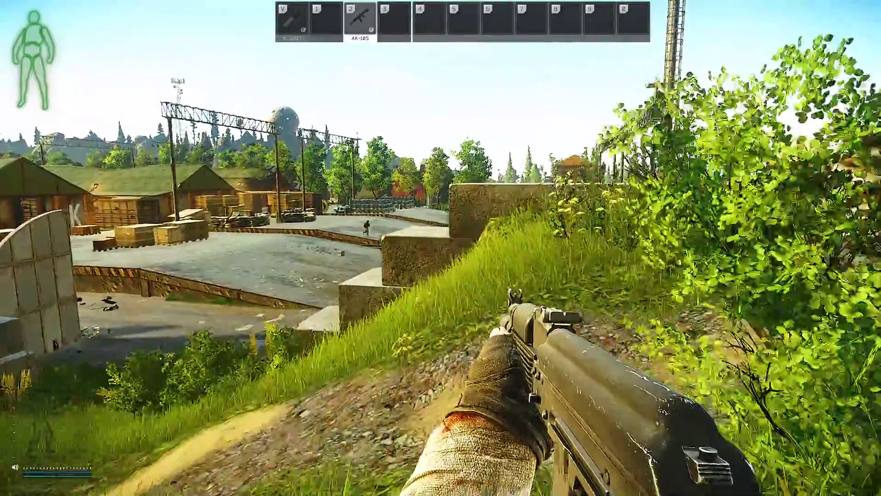
key("w")
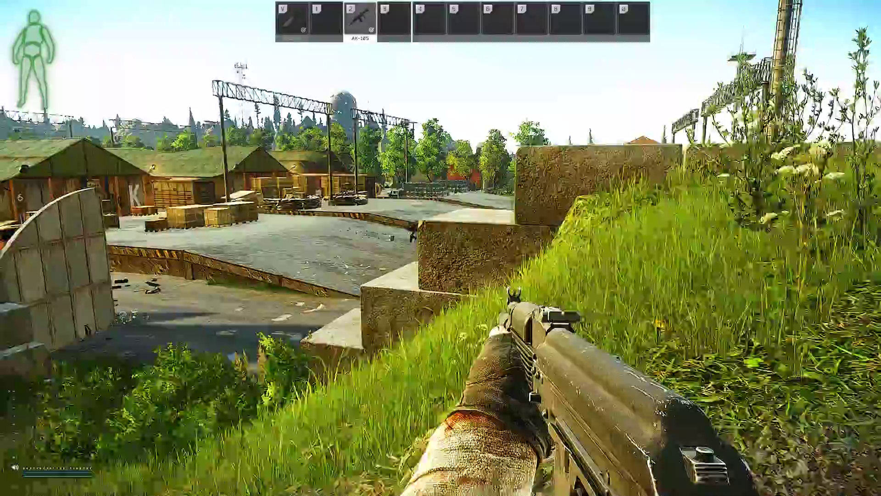
key("w")
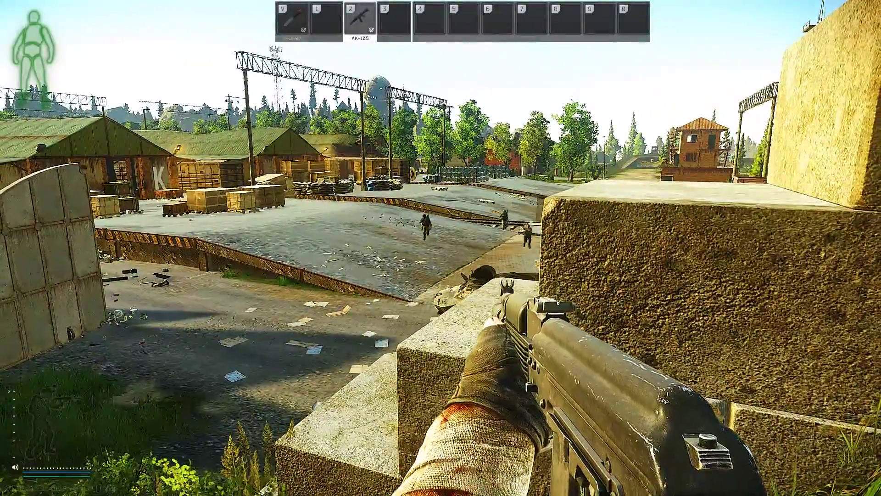
key("w")
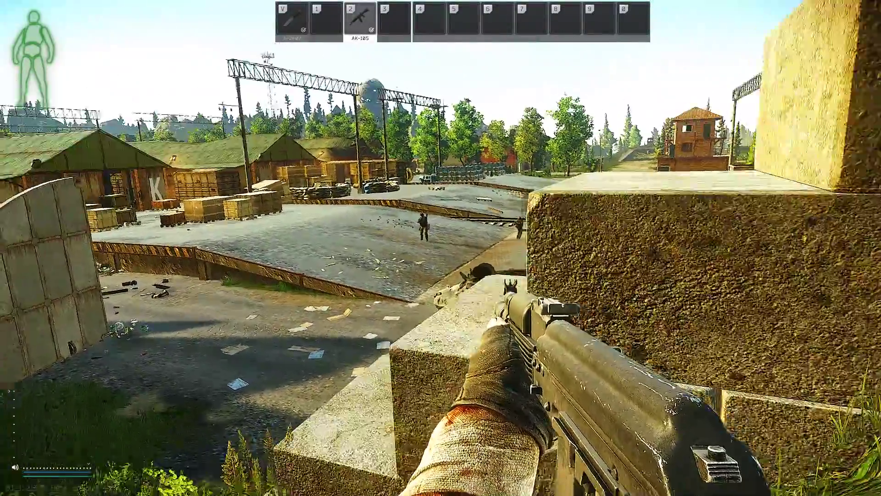
key("w")
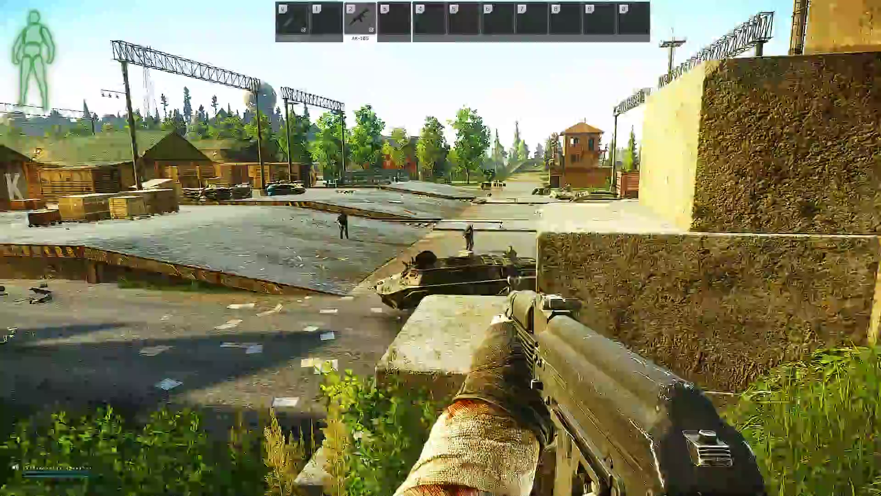
key("w")
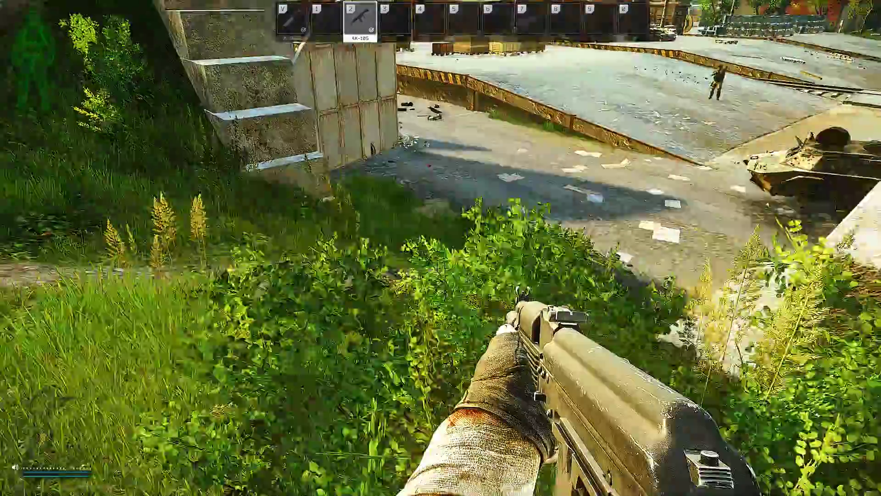
key("w")
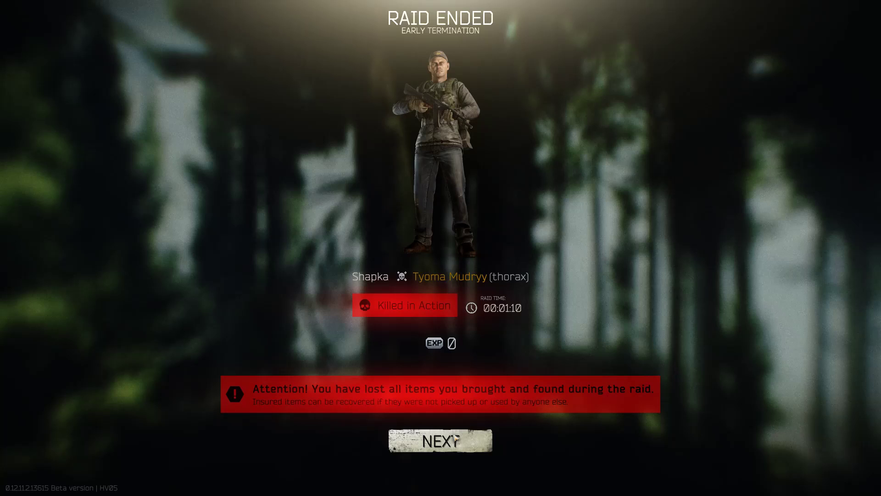
left_click(457, 439)
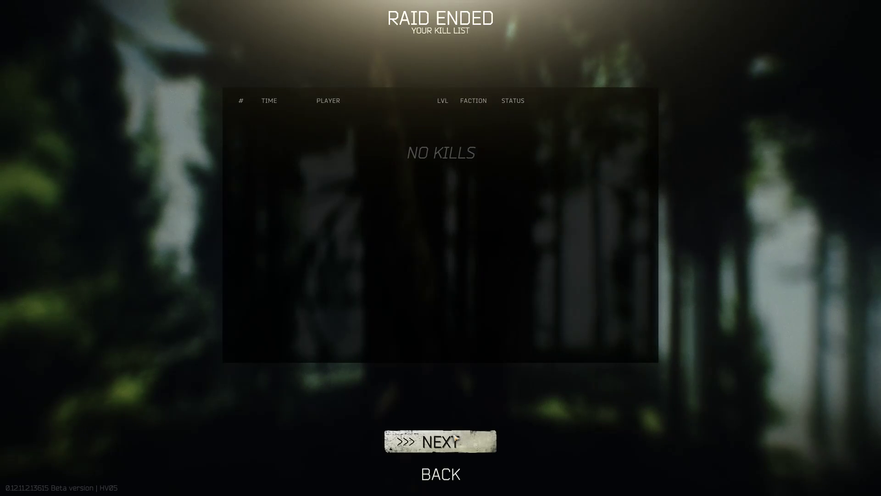
left_click(456, 438)
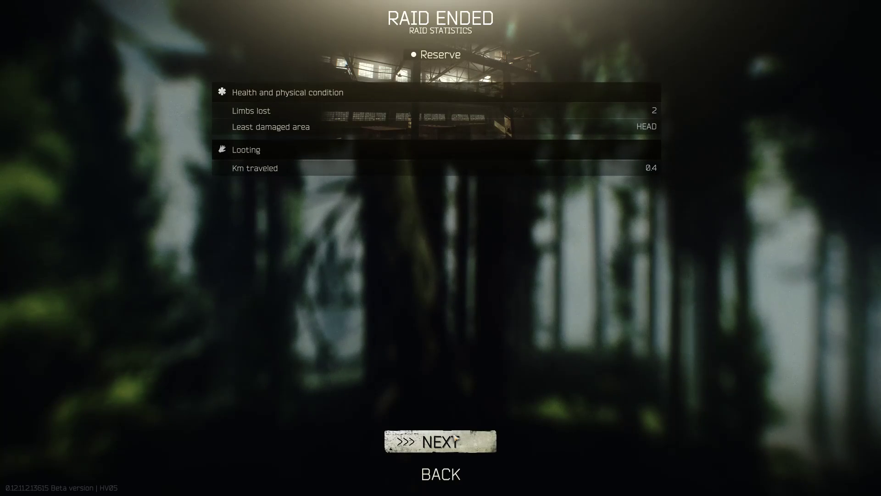